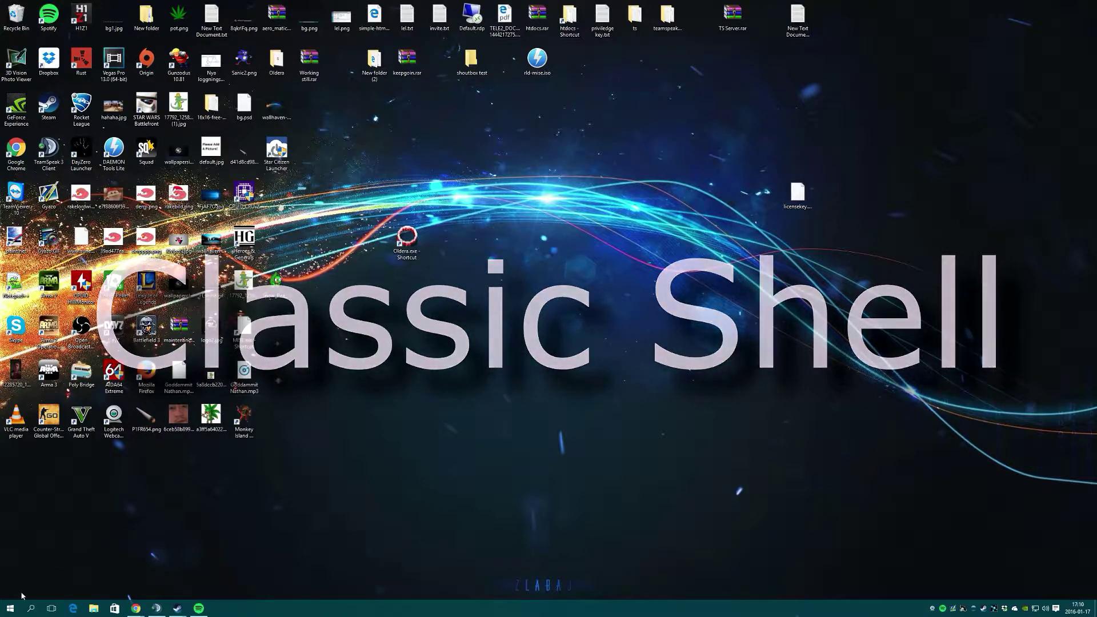
Step: Glance at the default Windows 10 Start menu and a This PC window, then close both
key(super)
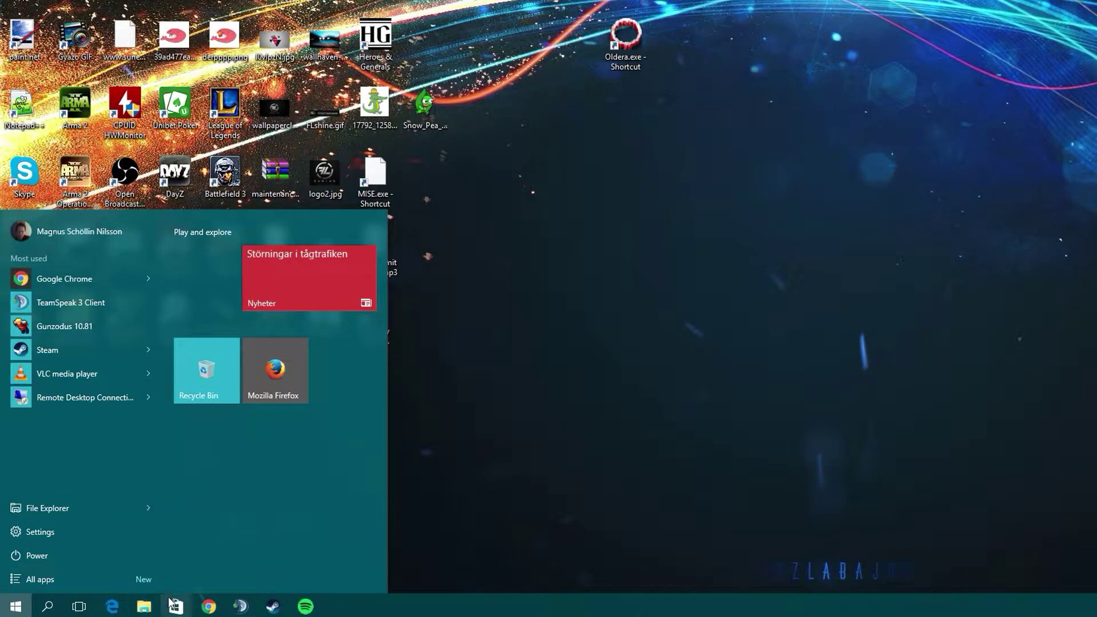
key(Escape)
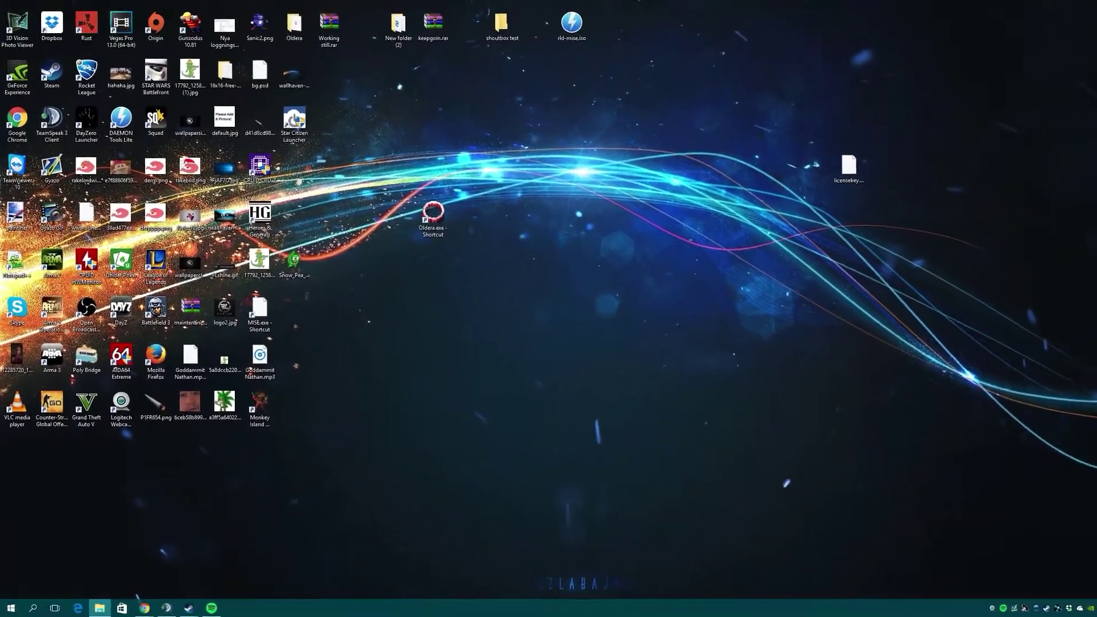
key(super+e)
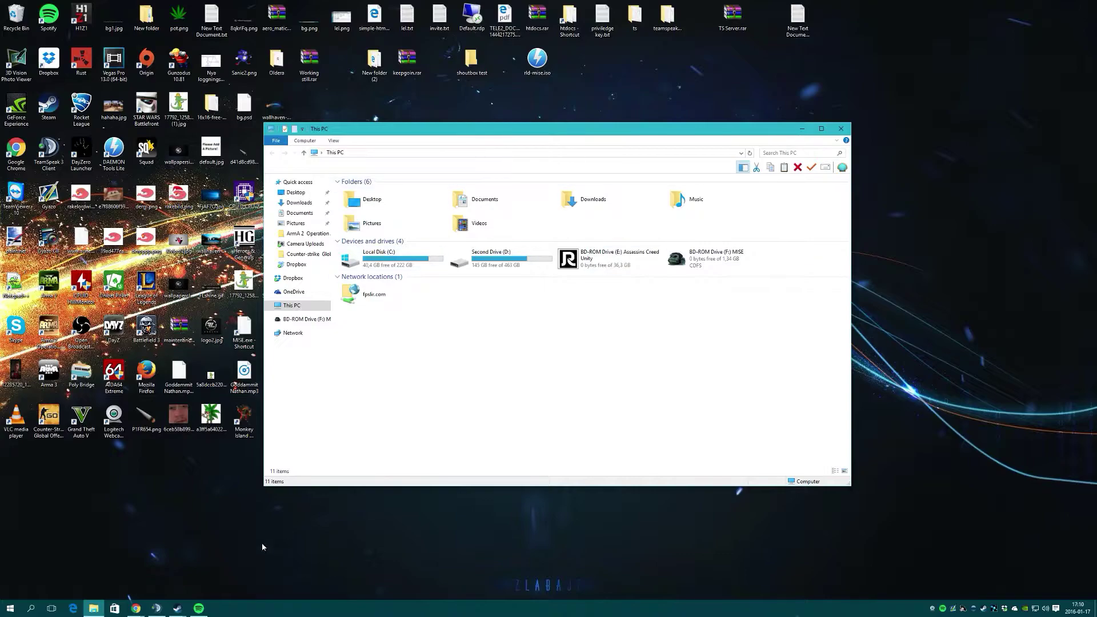
mouse_move(98, 611)
drag(774, 123, 803, 137)
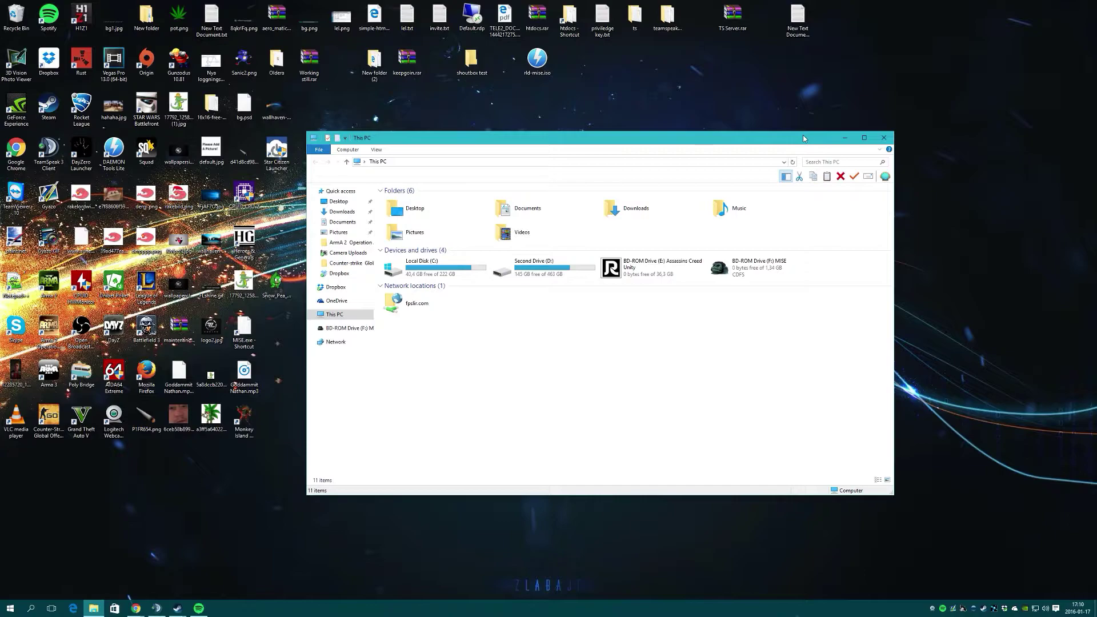
drag(803, 138, 792, 178)
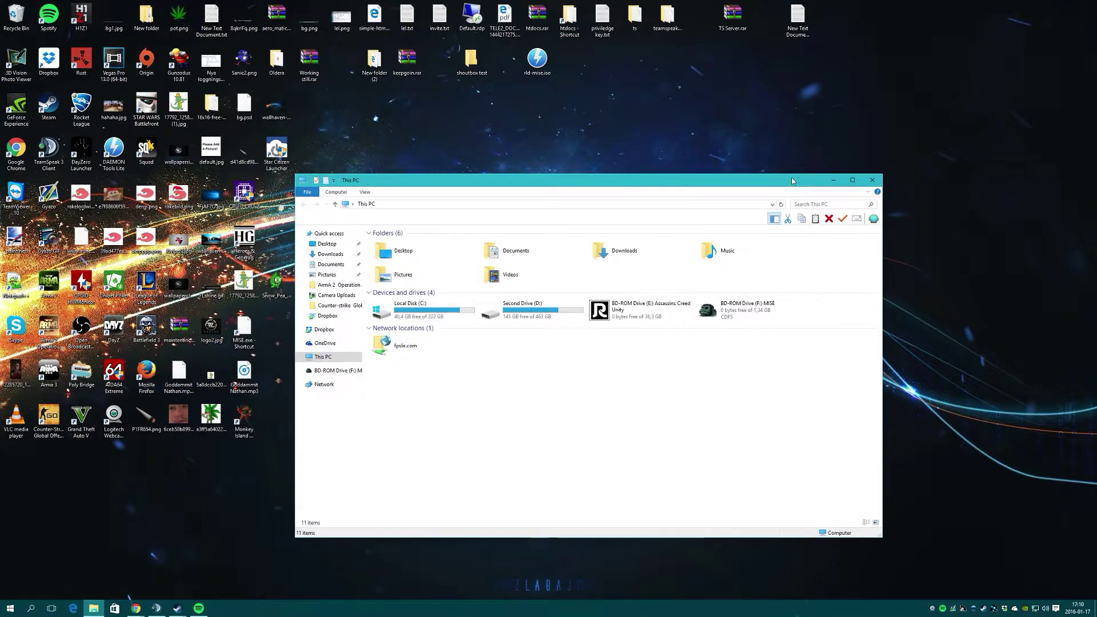
click(871, 181)
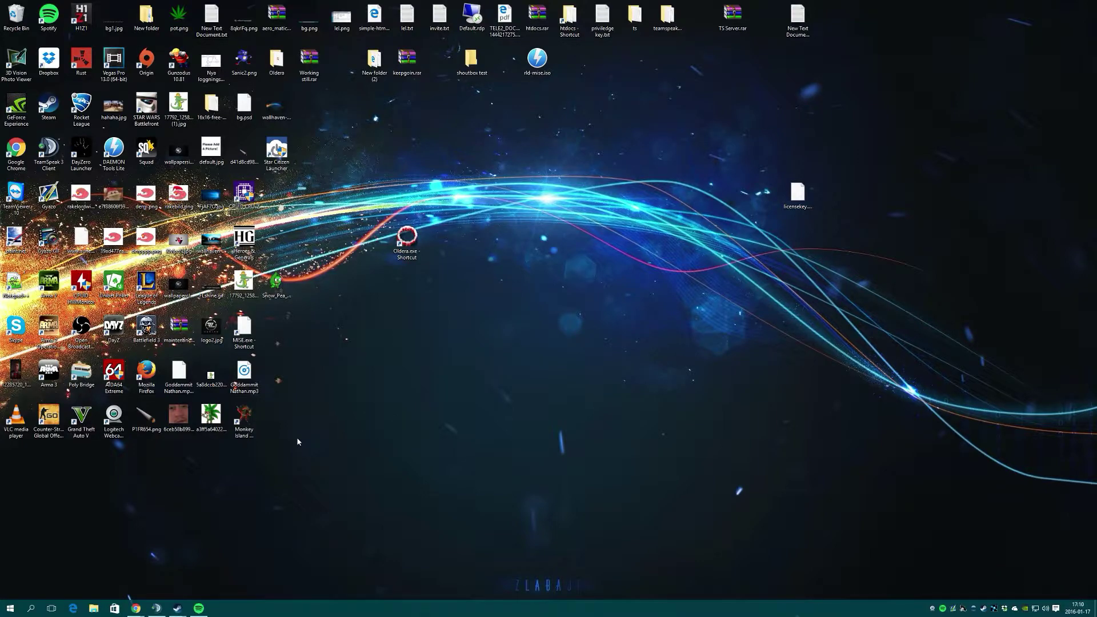
click(10, 608)
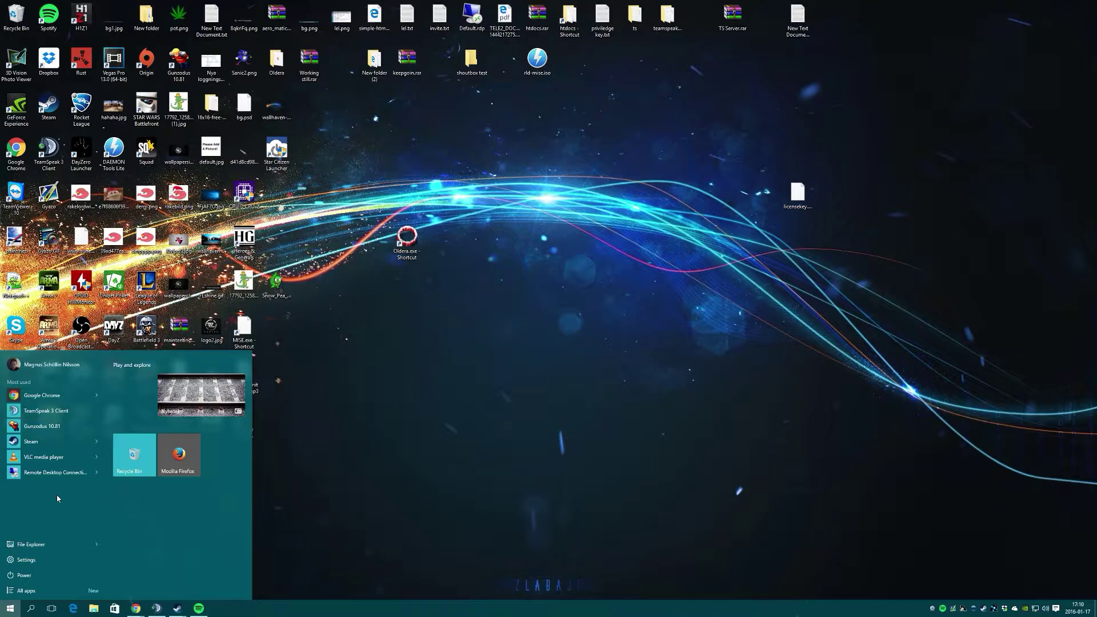
key(super)
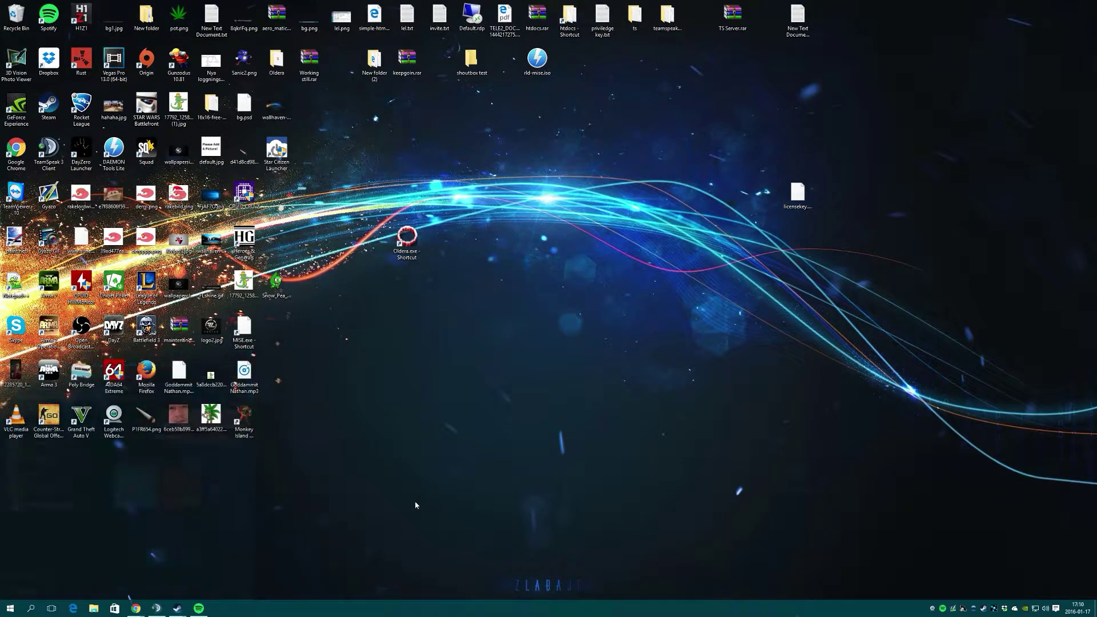
Step: In a new Chrome window, search Google for 'classic shell' and open the official website
right_click(135, 608)
click(175, 309)
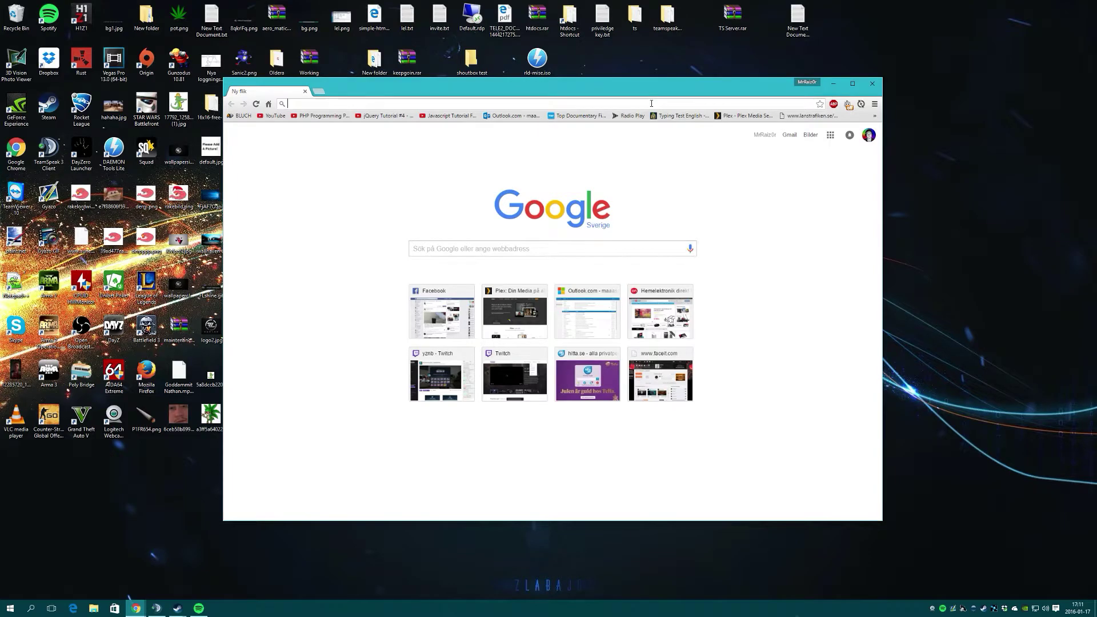
text(classic shell)
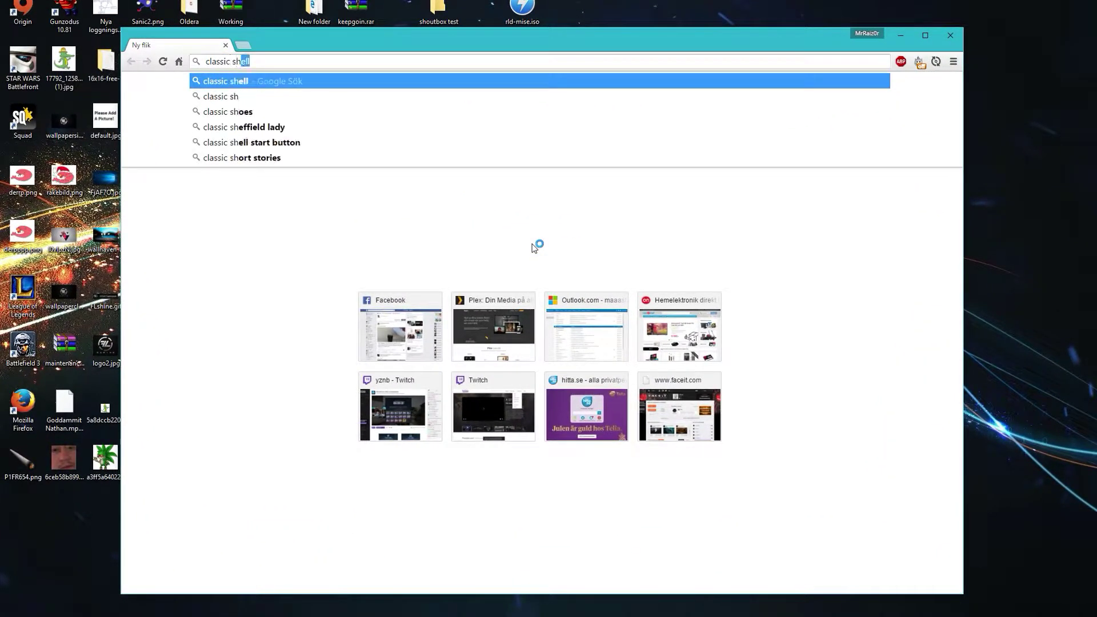
key(Return)
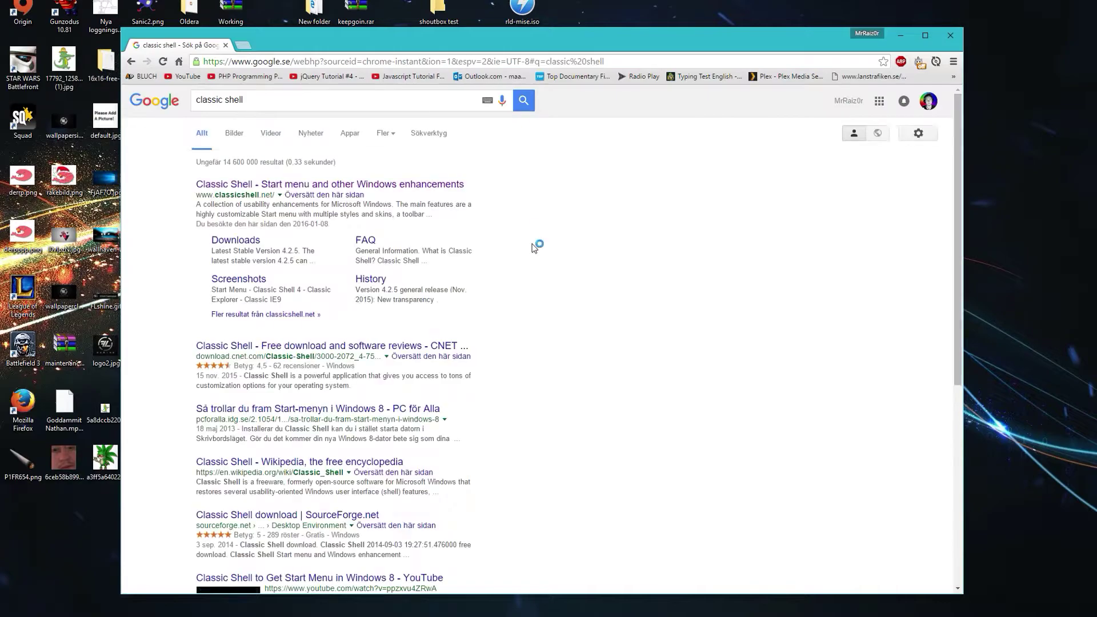
click(279, 189)
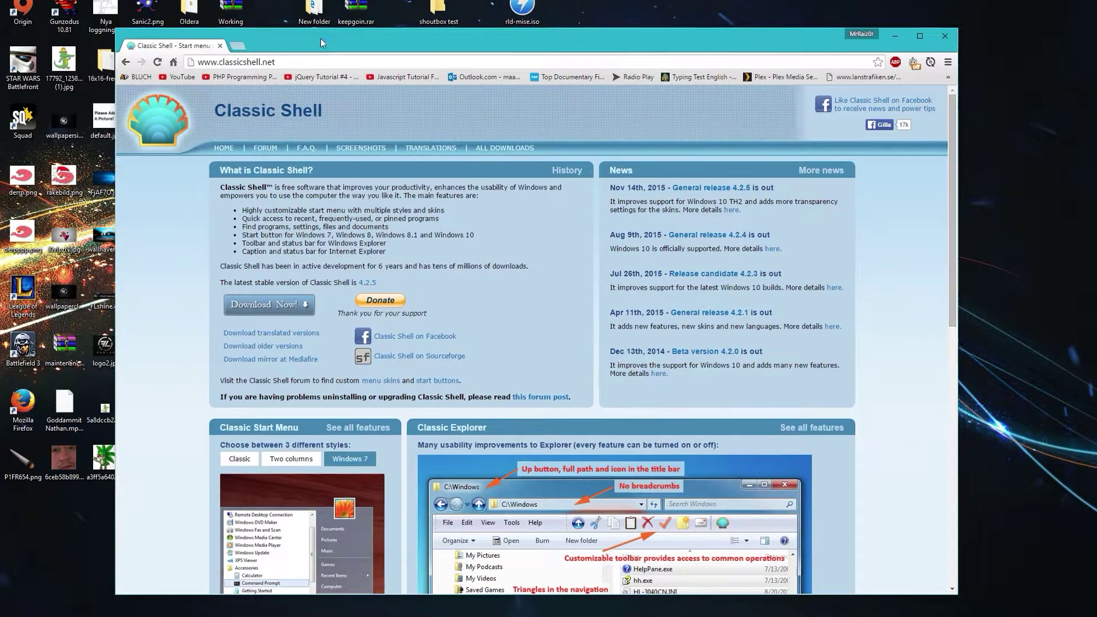
Step: Download the Classic Shell installer from the FossHub page
drag(320, 39, 254, 43)
scroll(273, 249, down, 5)
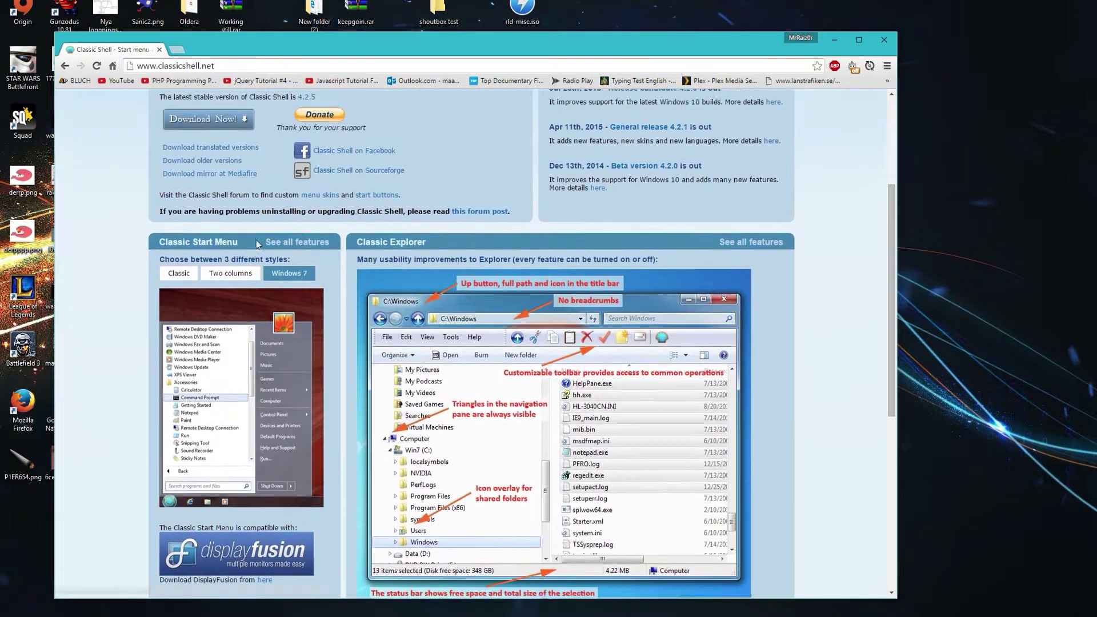
scroll(256, 240, up, 5)
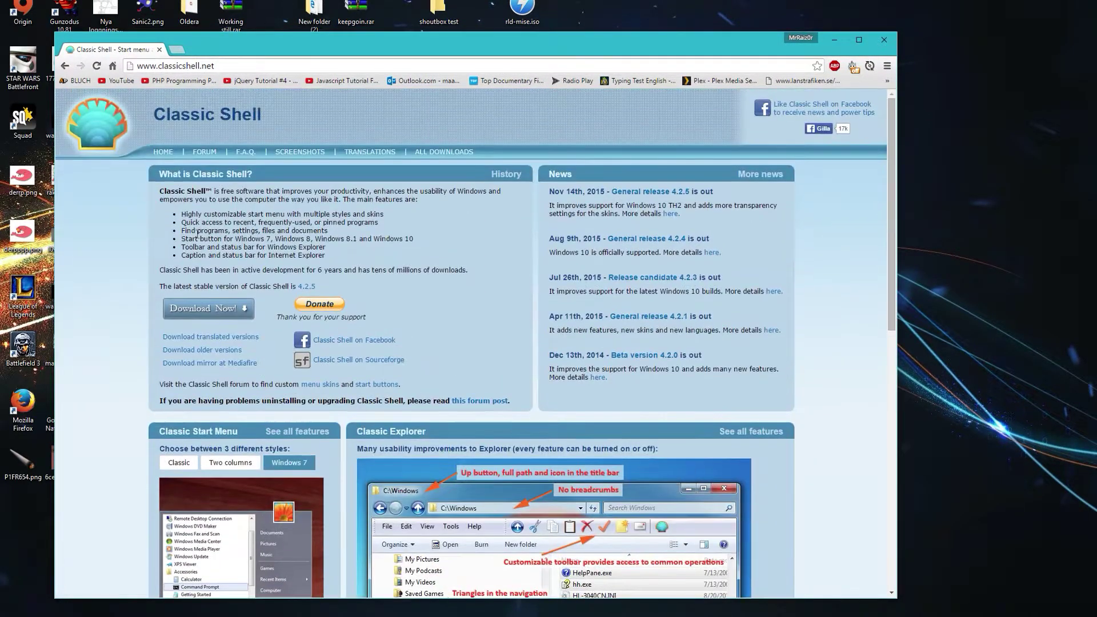
click(194, 312)
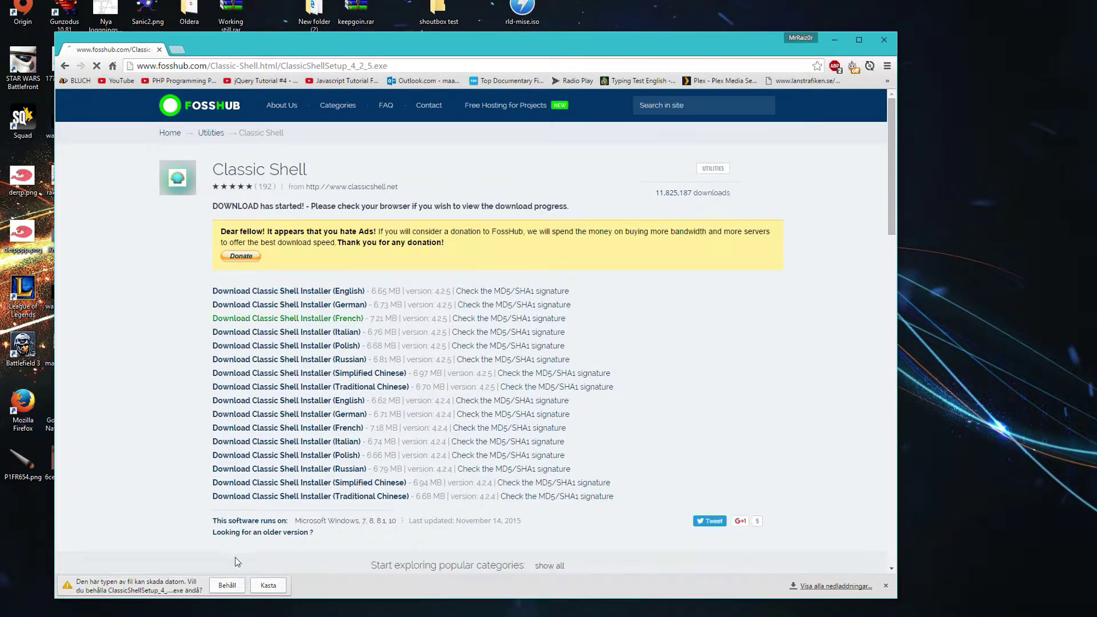
Step: Cancel the downloaded installer's security warning for now and close Chrome
click(109, 585)
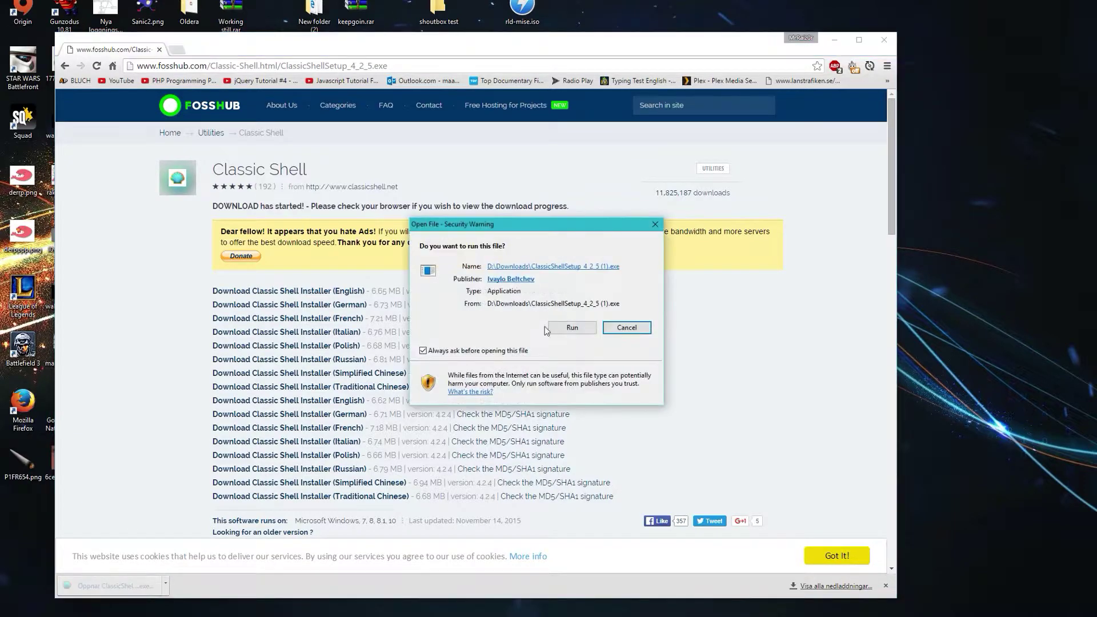
drag(535, 228, 479, 262)
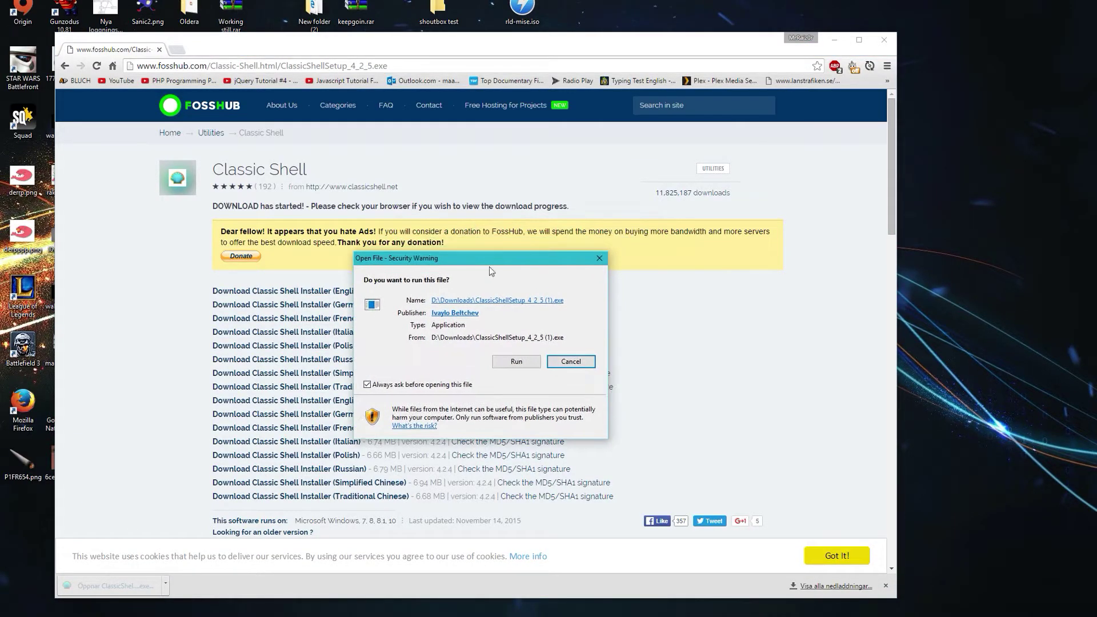
click(575, 362)
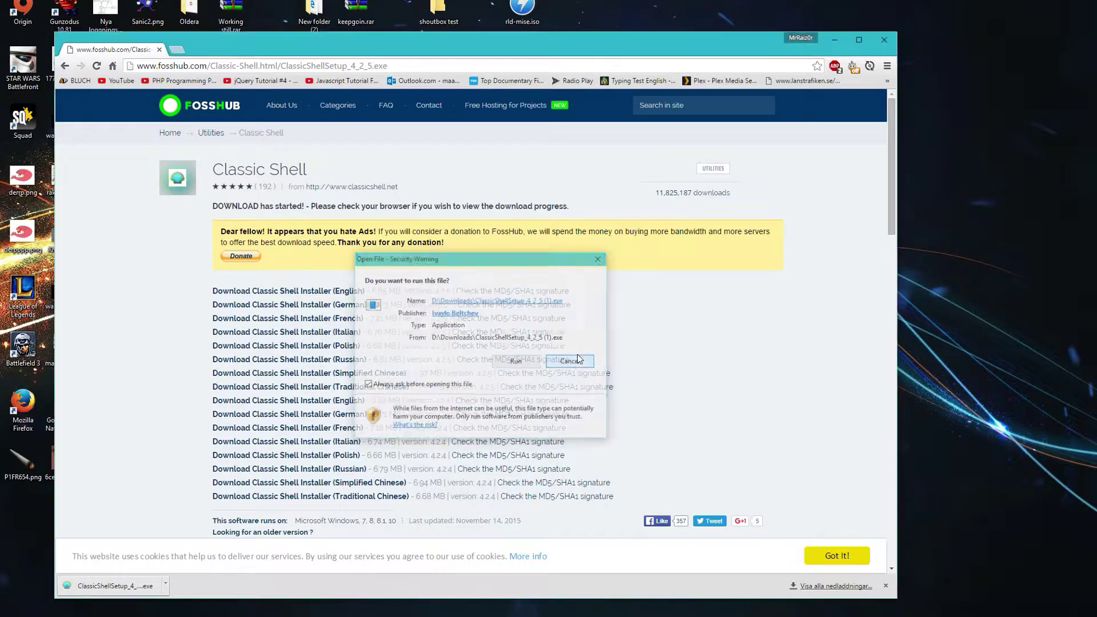
mouse_move(674, 45)
mouse_down()
mouse_move(684, 66)
mouse_move(671, 45)
mouse_up()
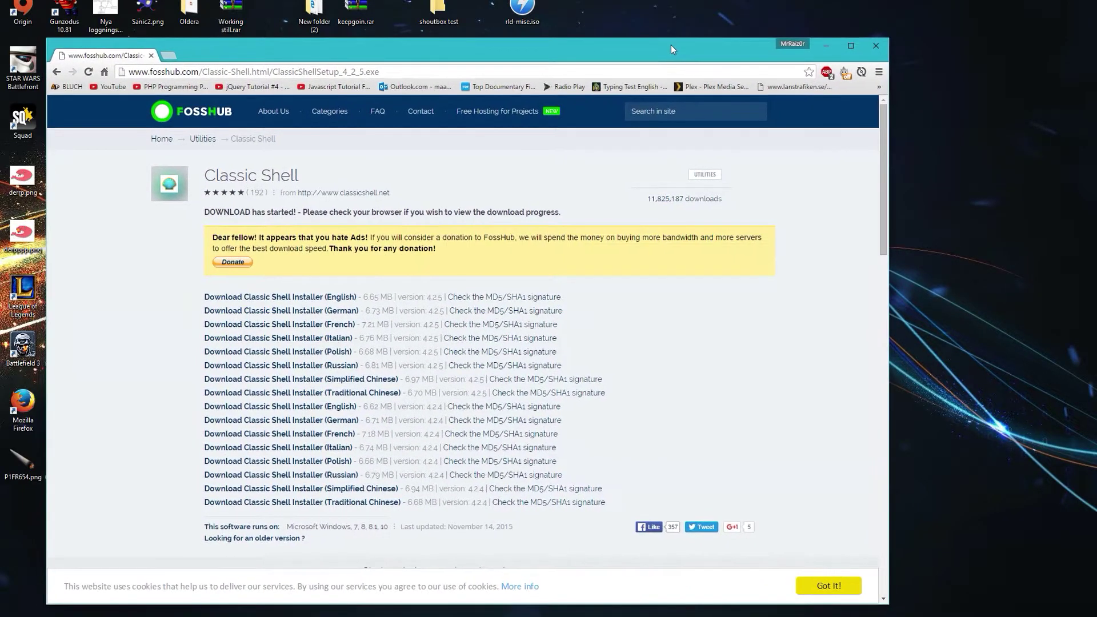
click(876, 49)
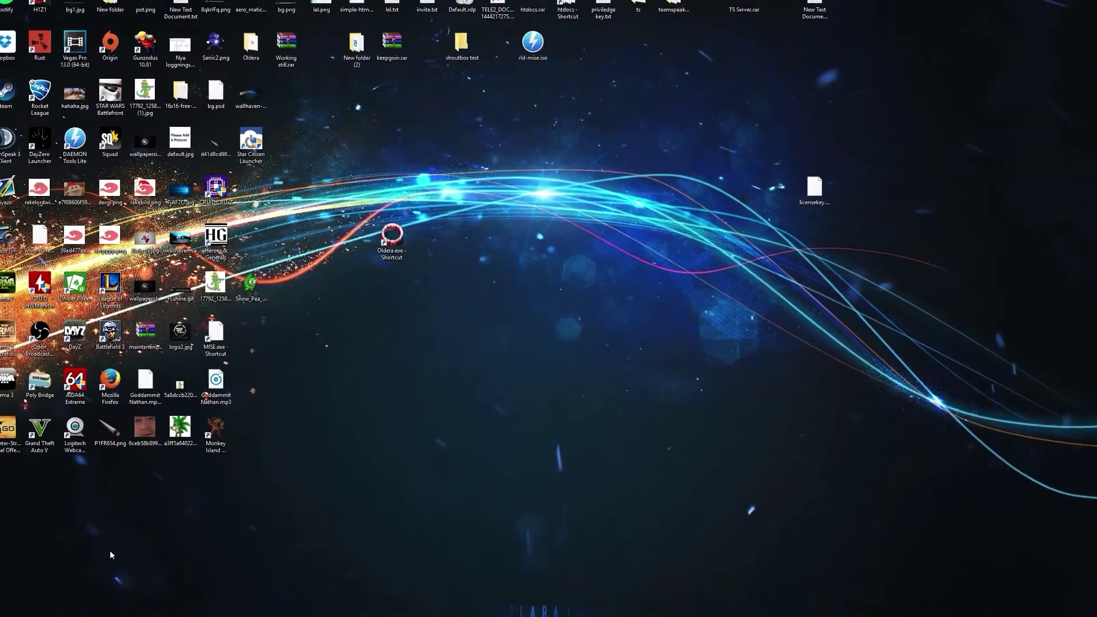
Step: Search Windows for 'Classic Start Menu Settin' and launch Classic Start Menu Settings from the results
click(9, 608)
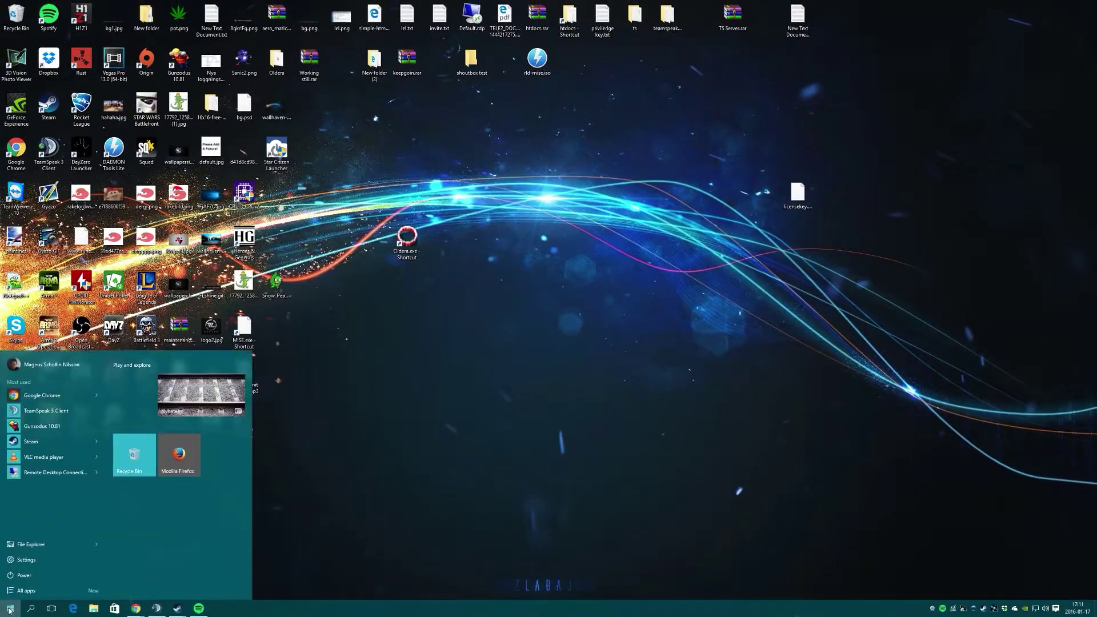
text(Classic Start Menu Settin)
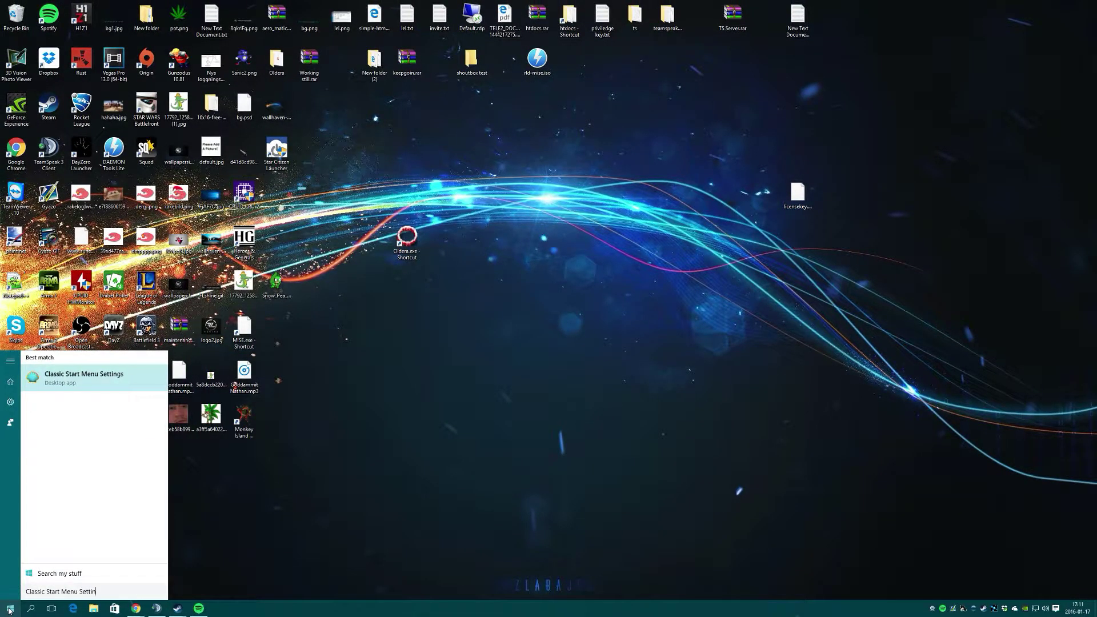
click(84, 378)
Step: Reposition the Classic Start Menu settings dialog near the screen centre
drag(232, 195, 515, 186)
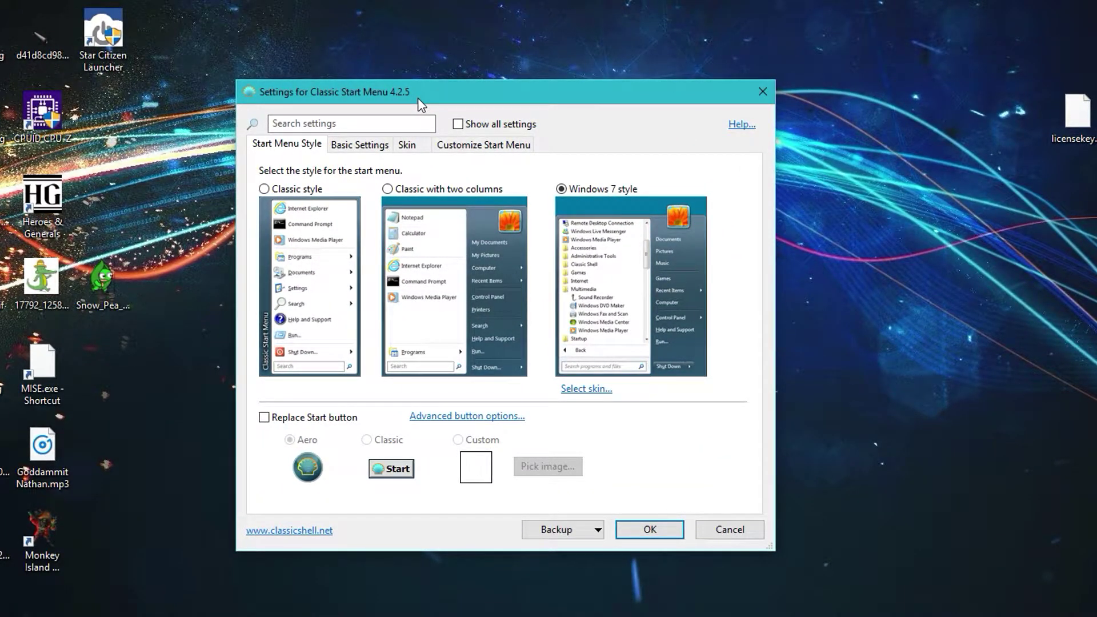
drag(417, 98, 443, 97)
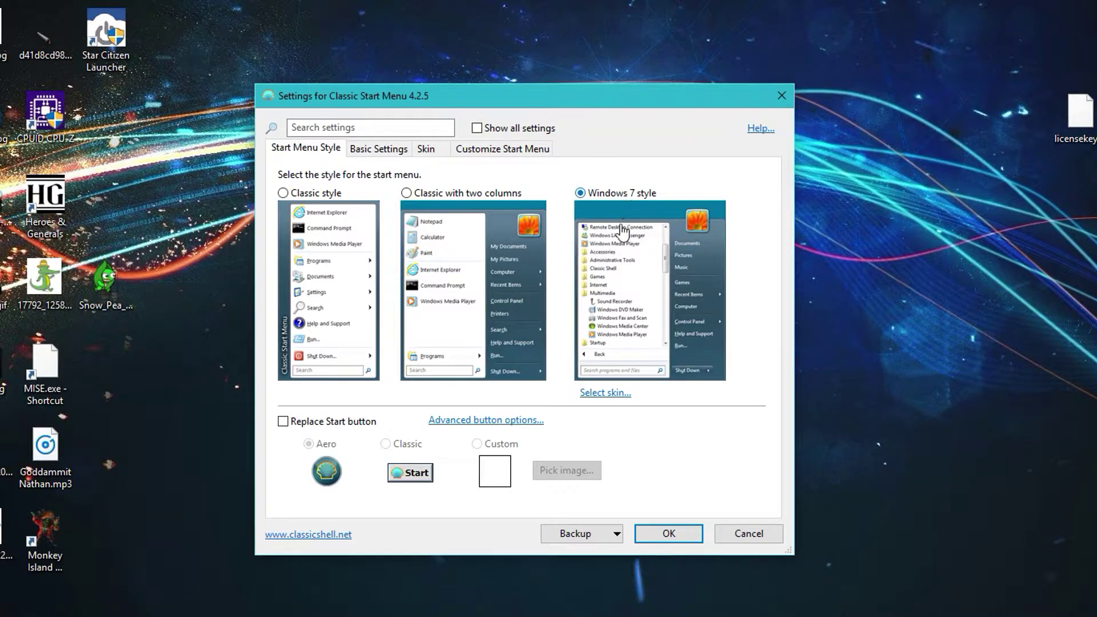
click(667, 537)
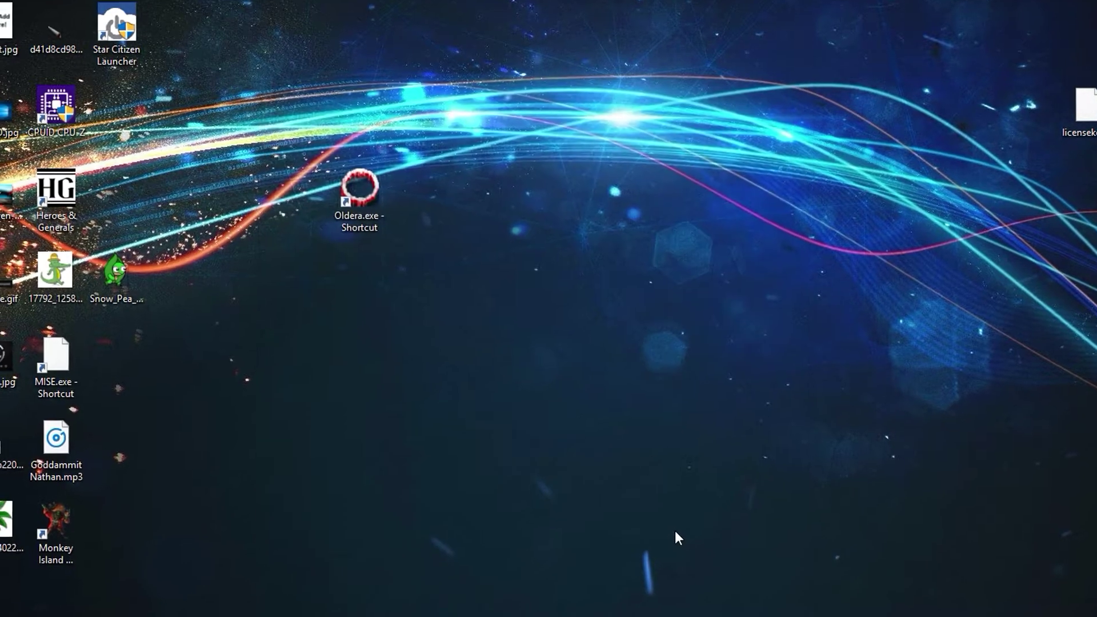
key(super)
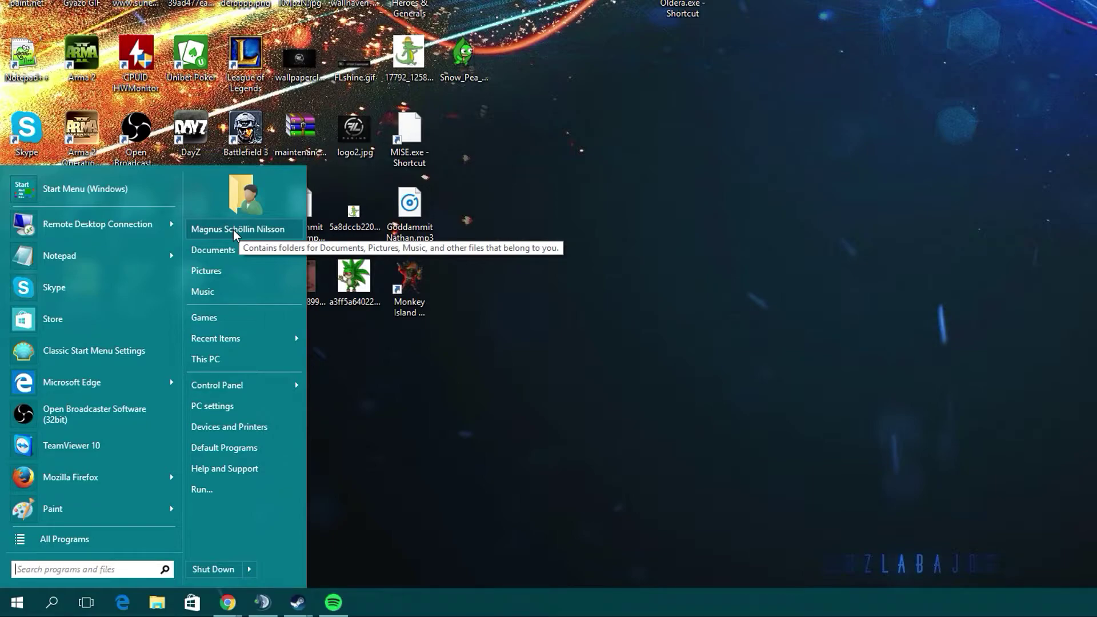
click(215, 360)
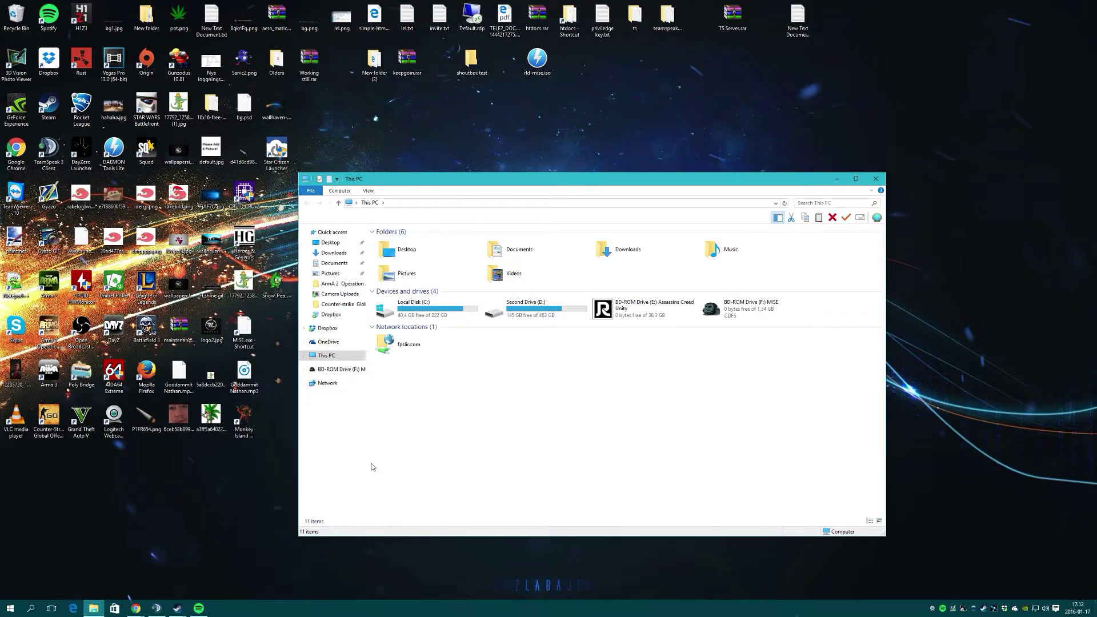
click(875, 179)
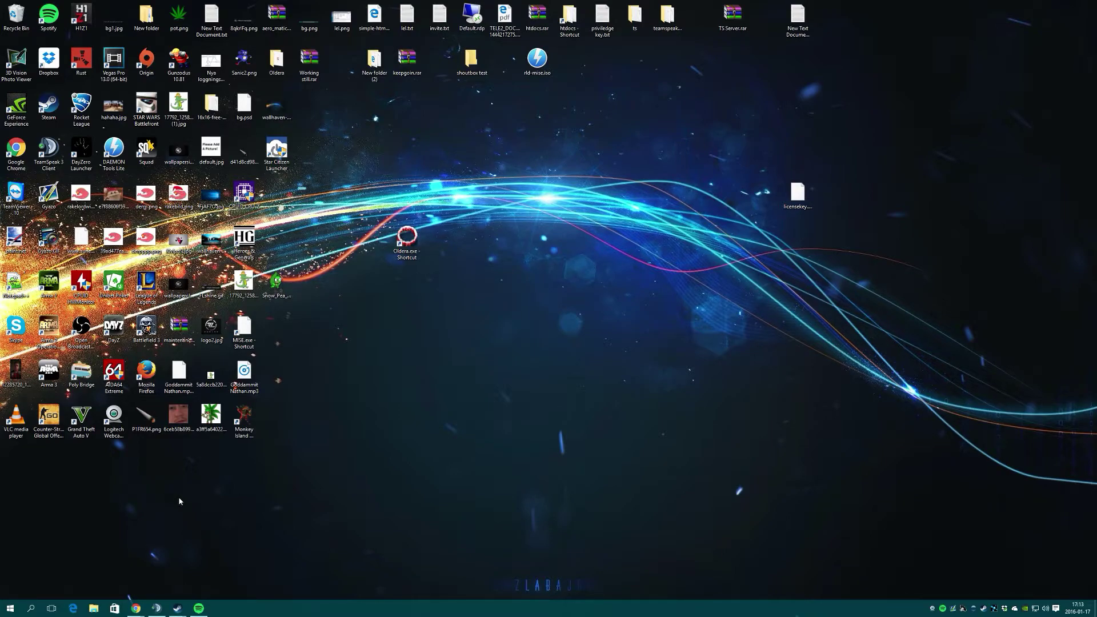
right_click(11, 610)
click(29, 602)
click(10, 608)
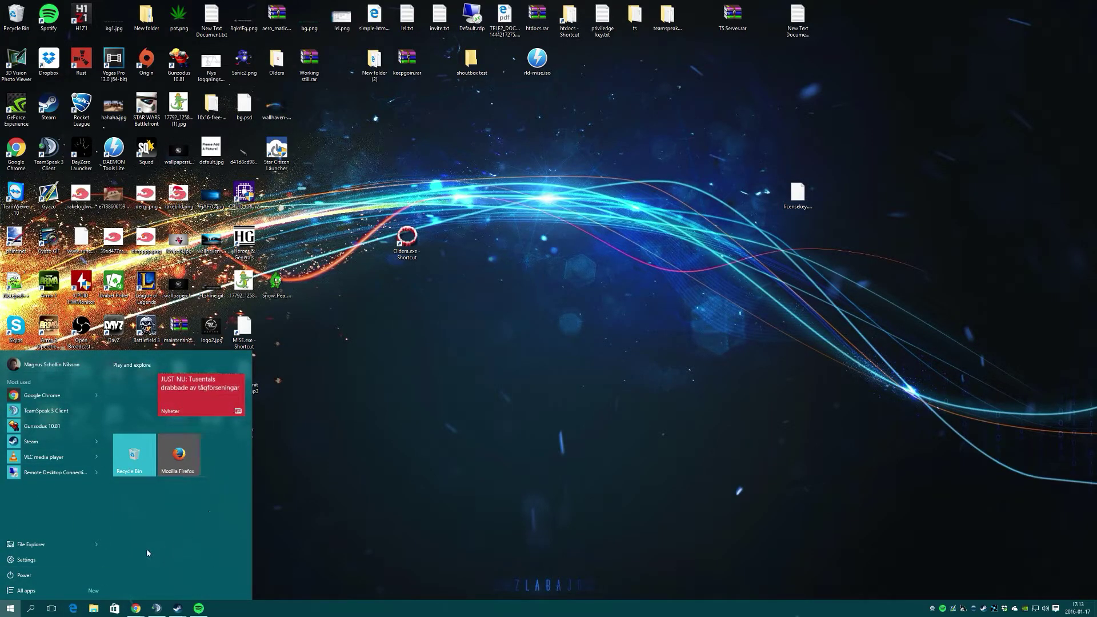
click(288, 545)
click(13, 611)
text(classic)
key(Return)
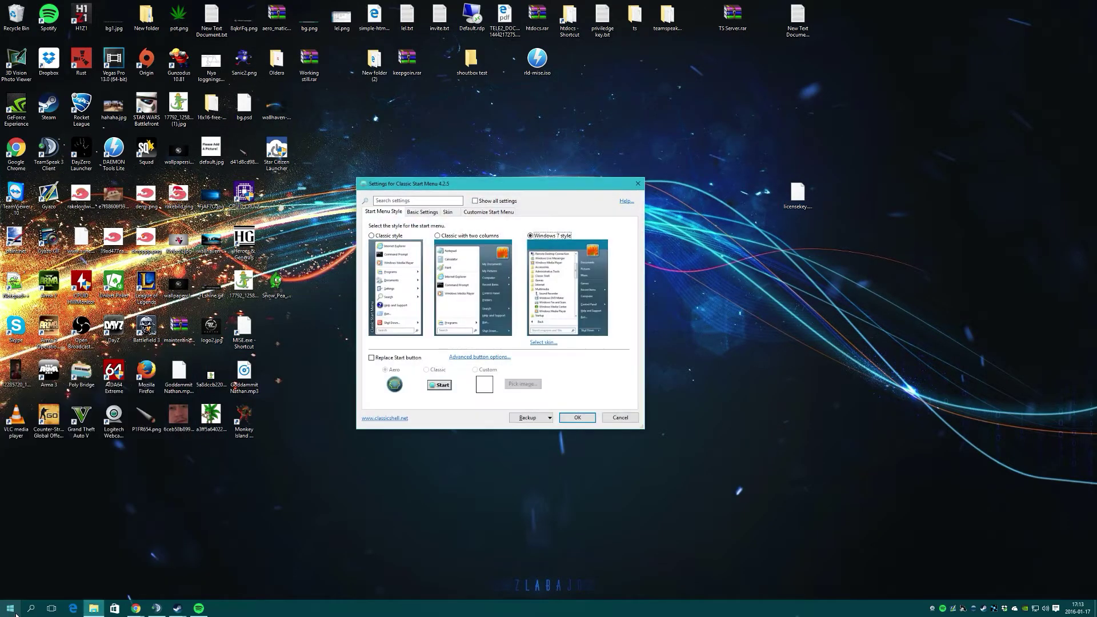
click(578, 418)
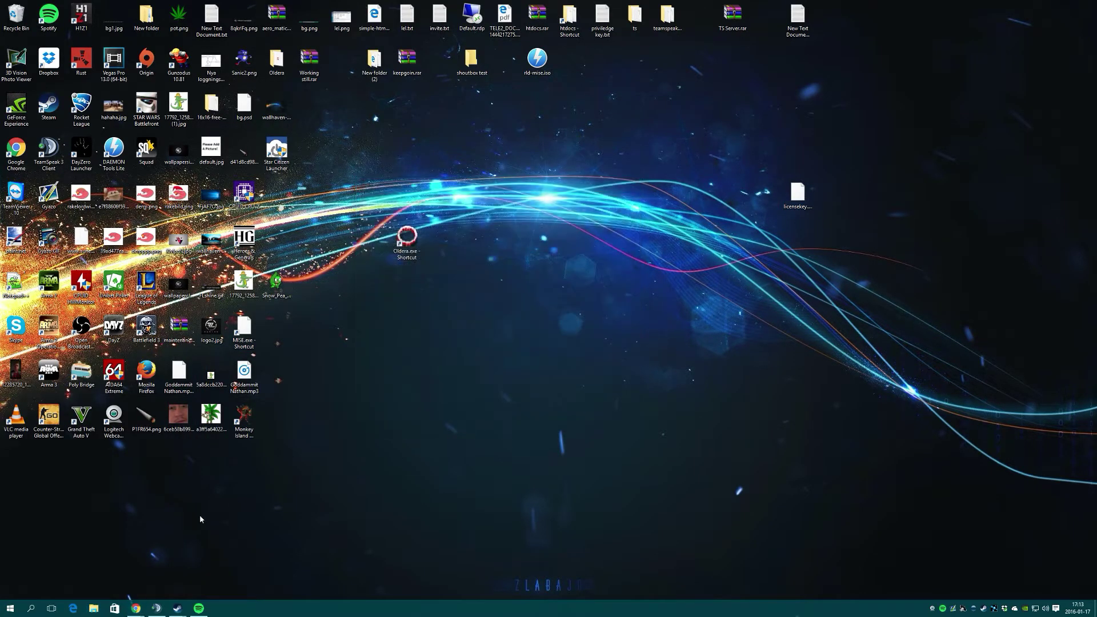
click(11, 608)
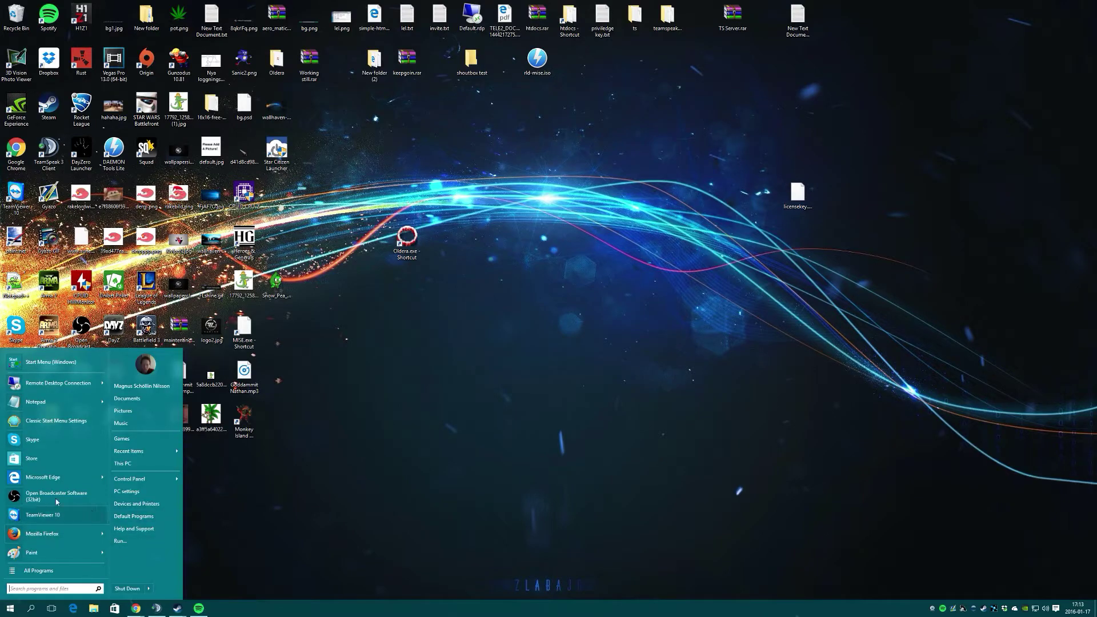
click(126, 398)
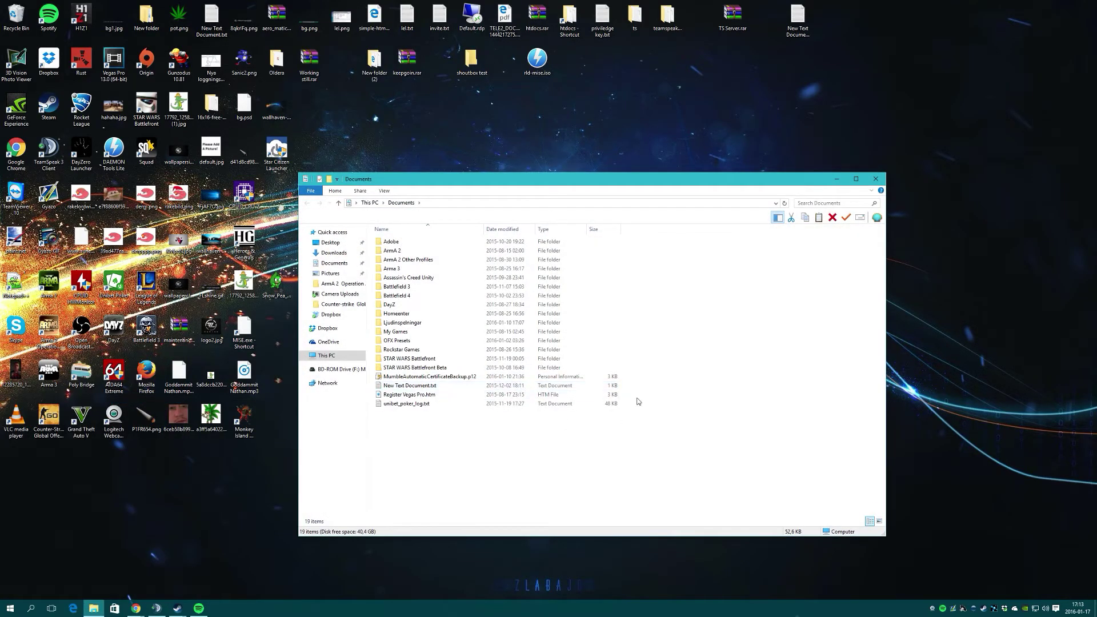
click(876, 178)
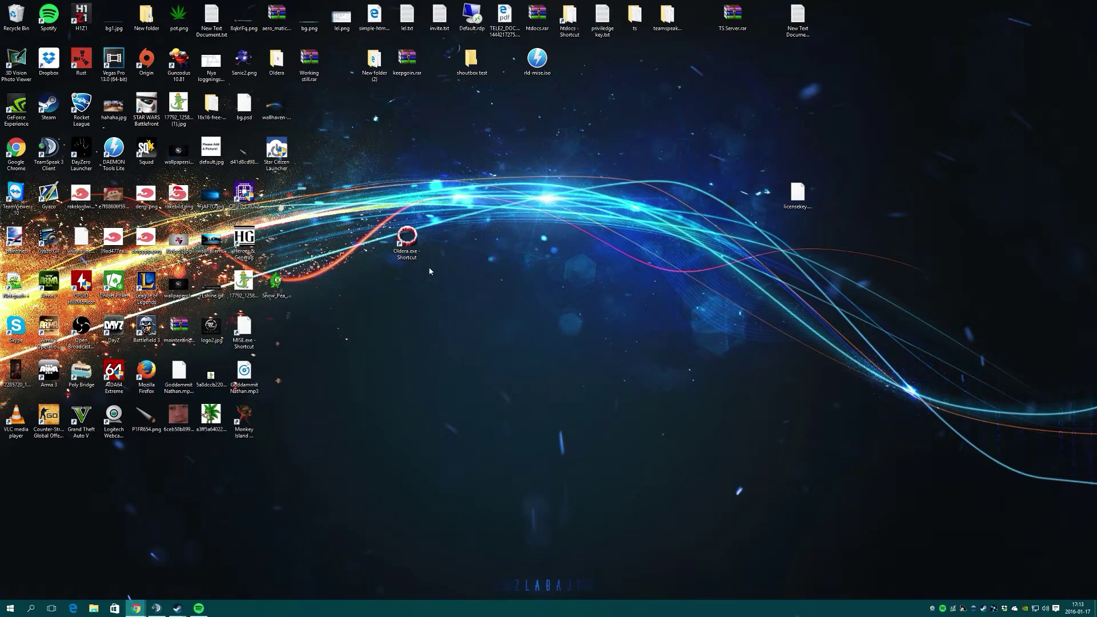
drag(430, 271, 205, 226)
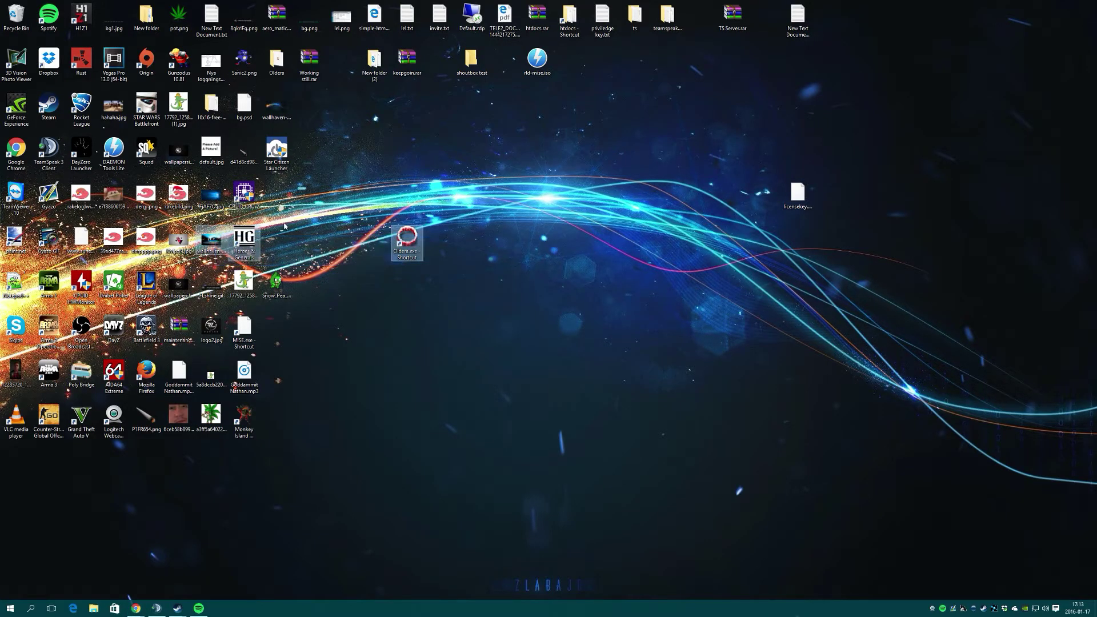
click(284, 225)
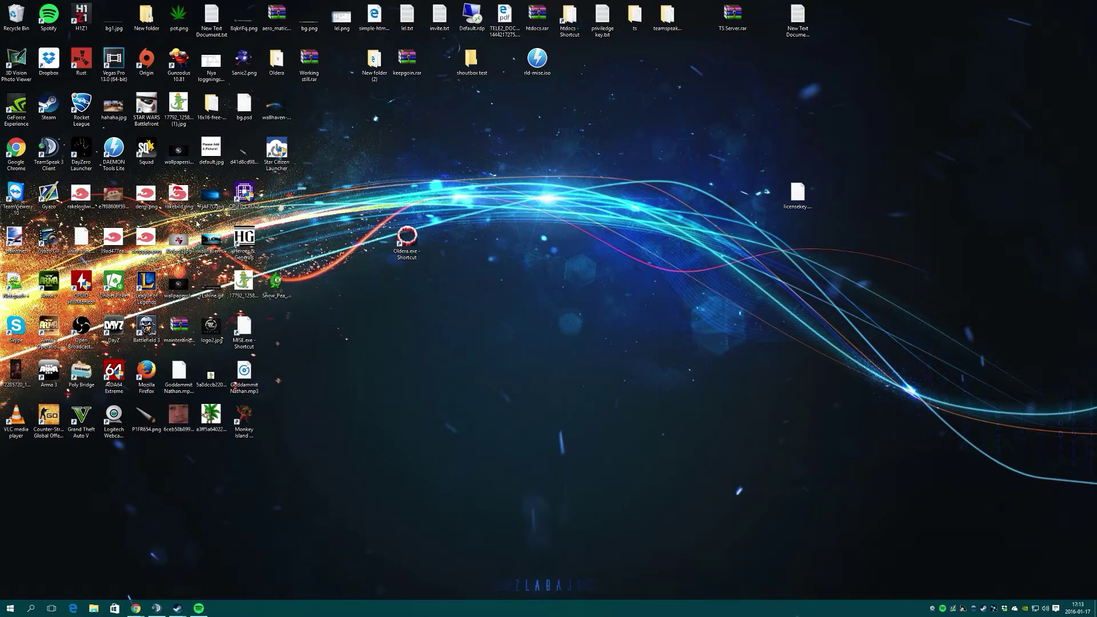